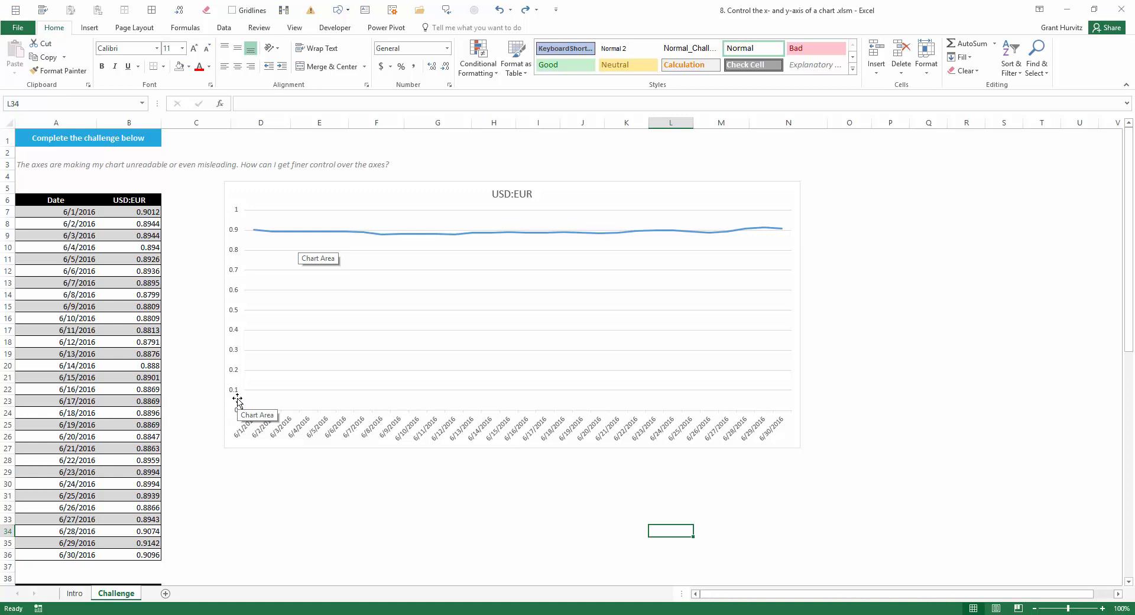
Step: Open the formatting options of the USD:EUR chart's vertical axis and set its minimum bound to 0.85
left_click(232, 270)
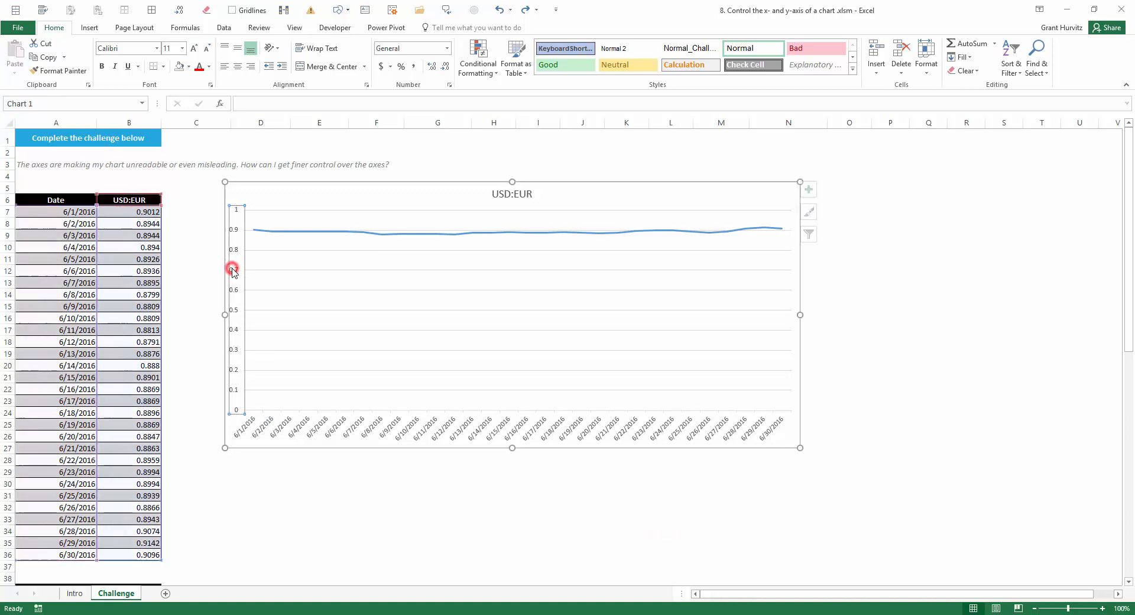
double_click(232, 271)
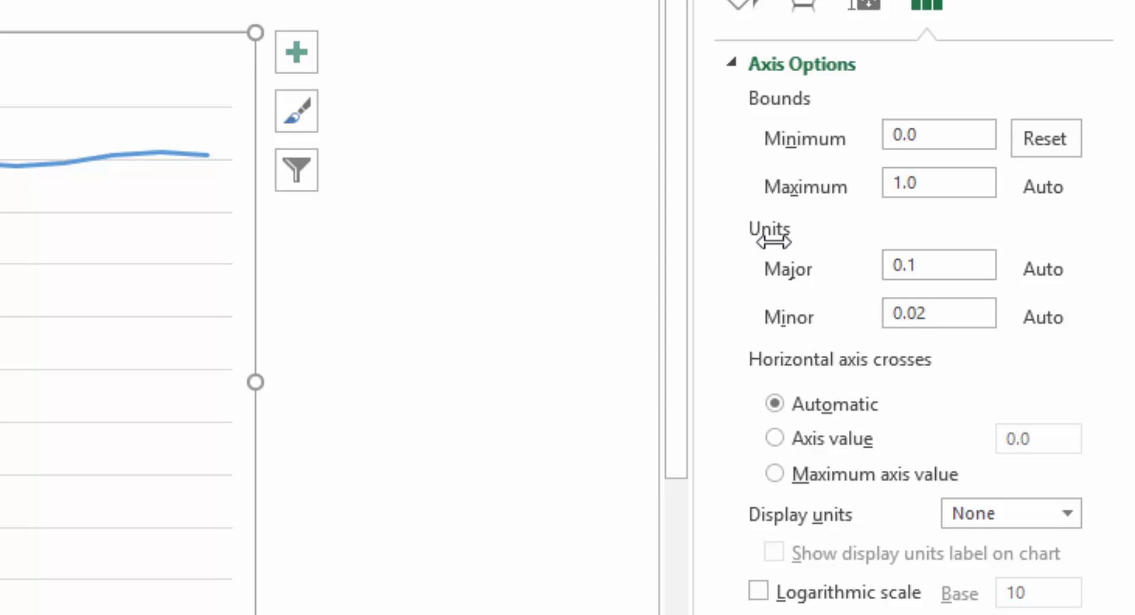
left_click(957, 142)
key("BackSpace")
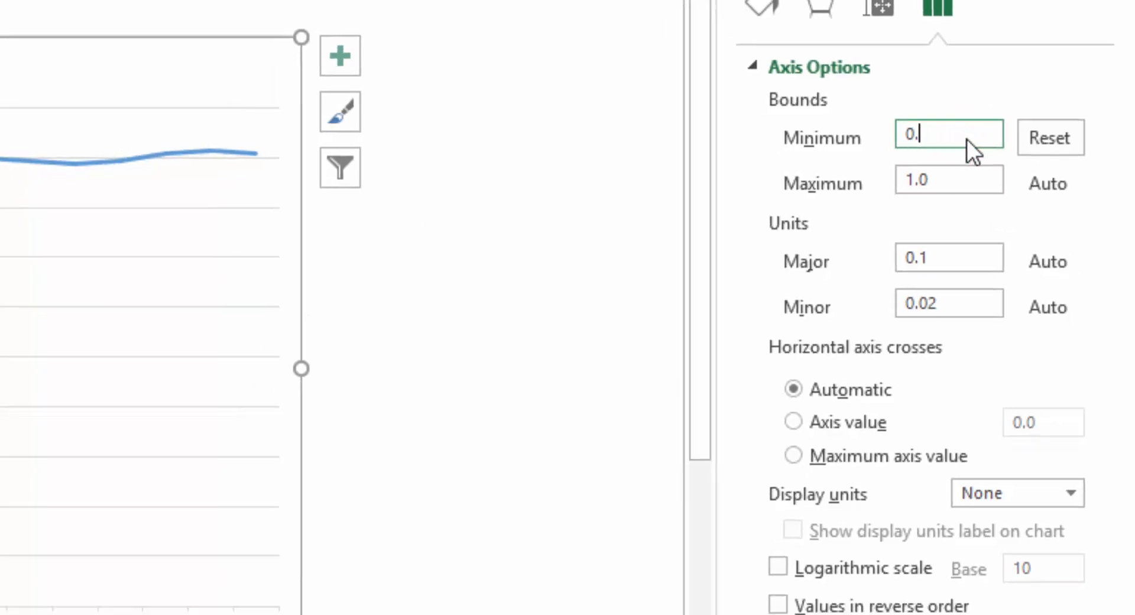
type("85")
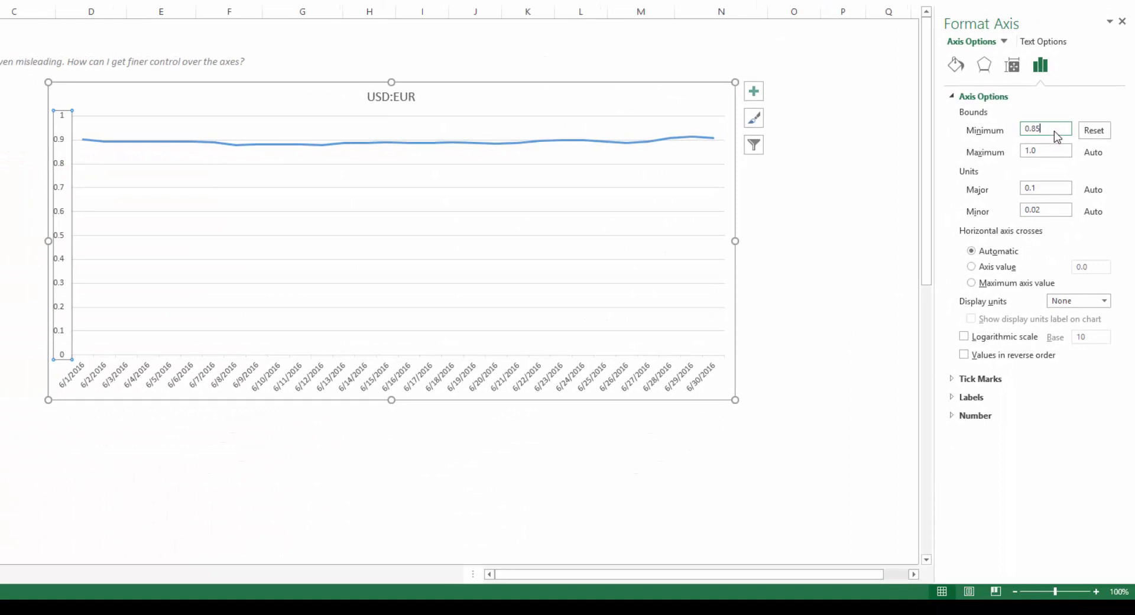
key("Return")
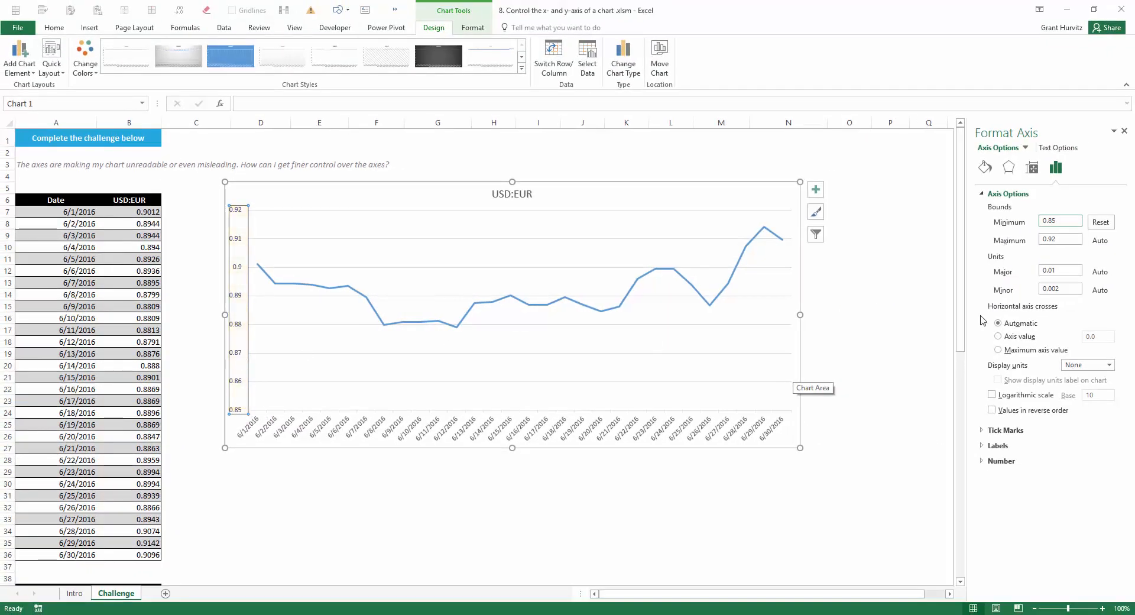
Step: Try a minimum bound of 0.87 on the USD:EUR vertical axis and reset the bound to automatic
left_click(1074, 218)
type("0.87")
key("Return")
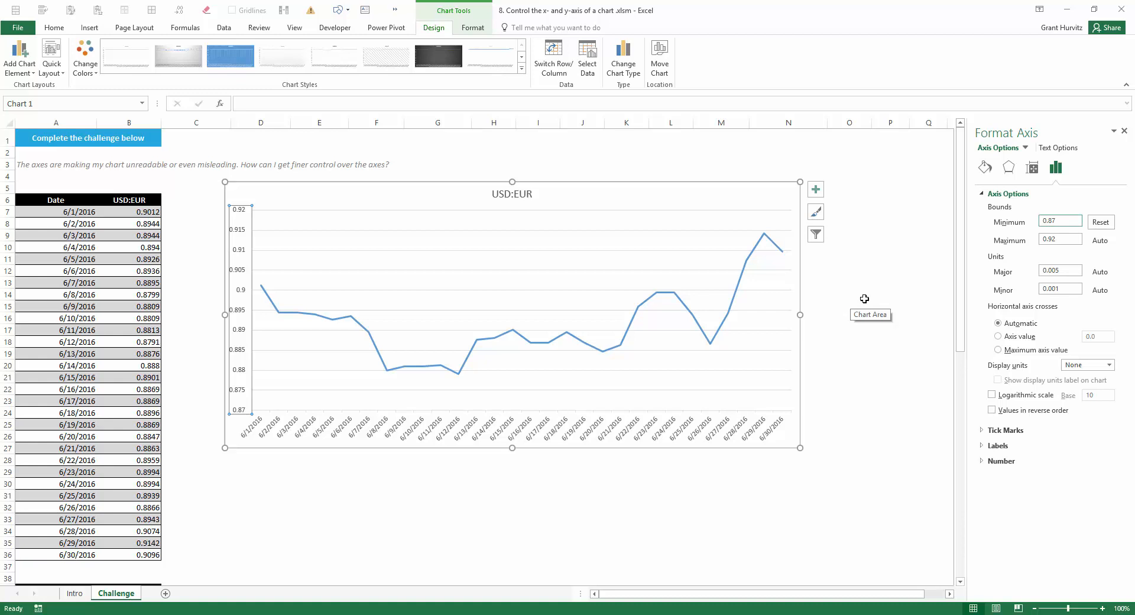
left_click(1100, 223)
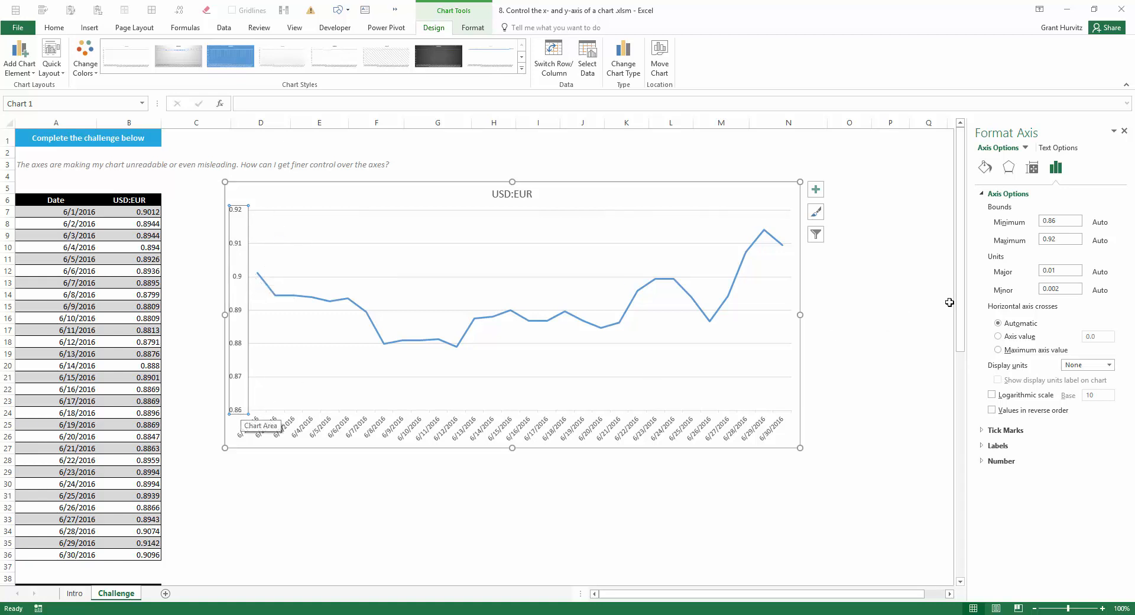
Step: Try a major unit of 0.005 on the USD:EUR vertical axis and reset the unit to automatic
left_click(1063, 270)
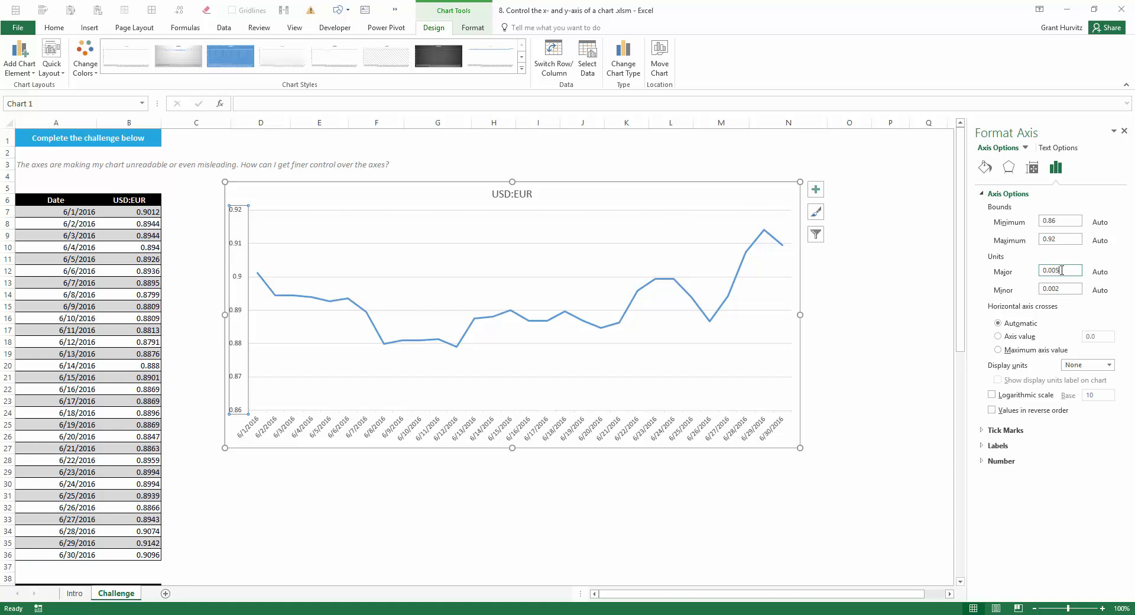
type("0.005")
key("Return")
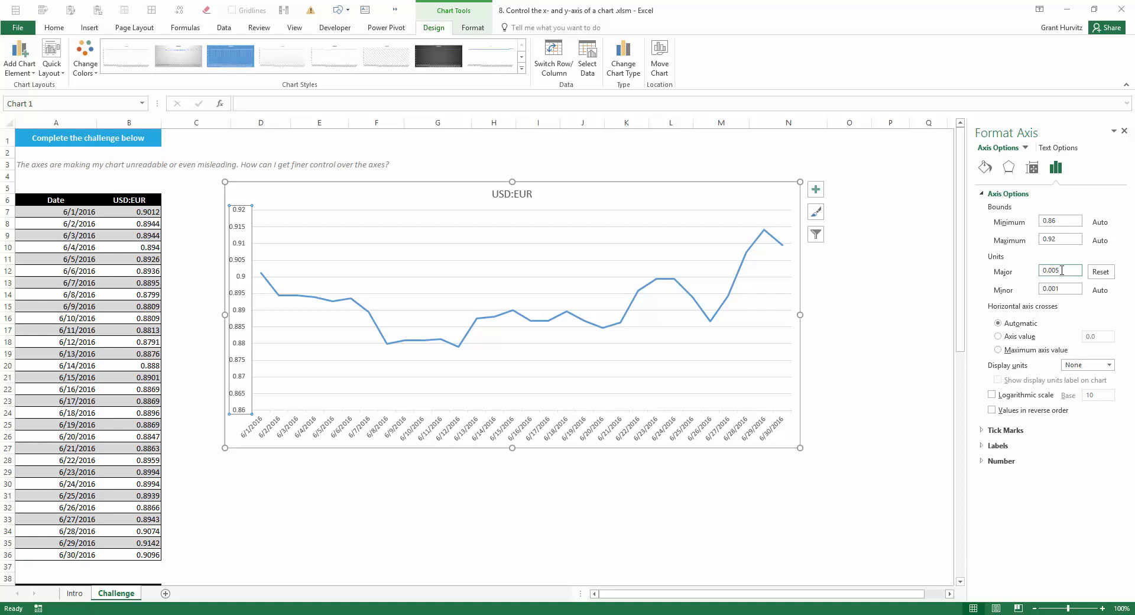
left_click(1101, 274)
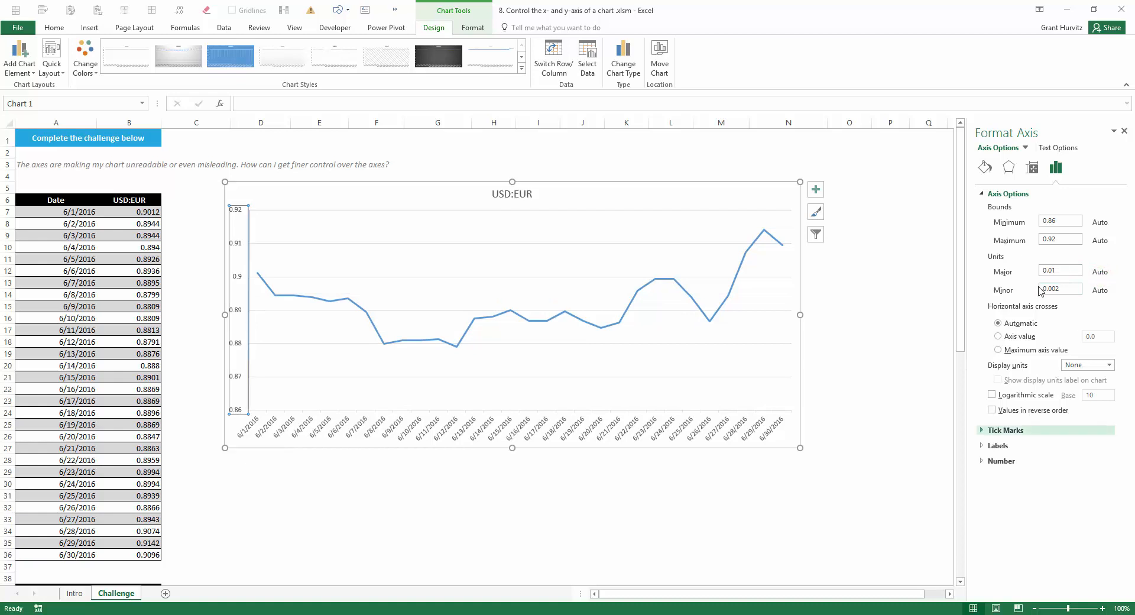
Step: Set the minor tick marks of the USD:EUR vertical axis to the Cross type
left_click(983, 435)
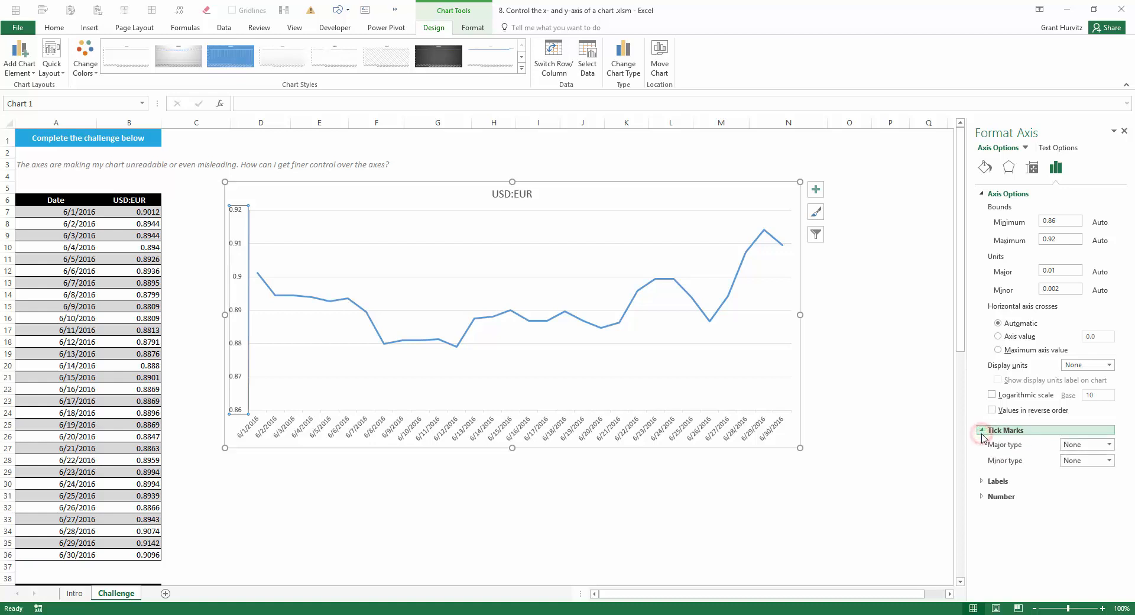
left_click(1109, 461)
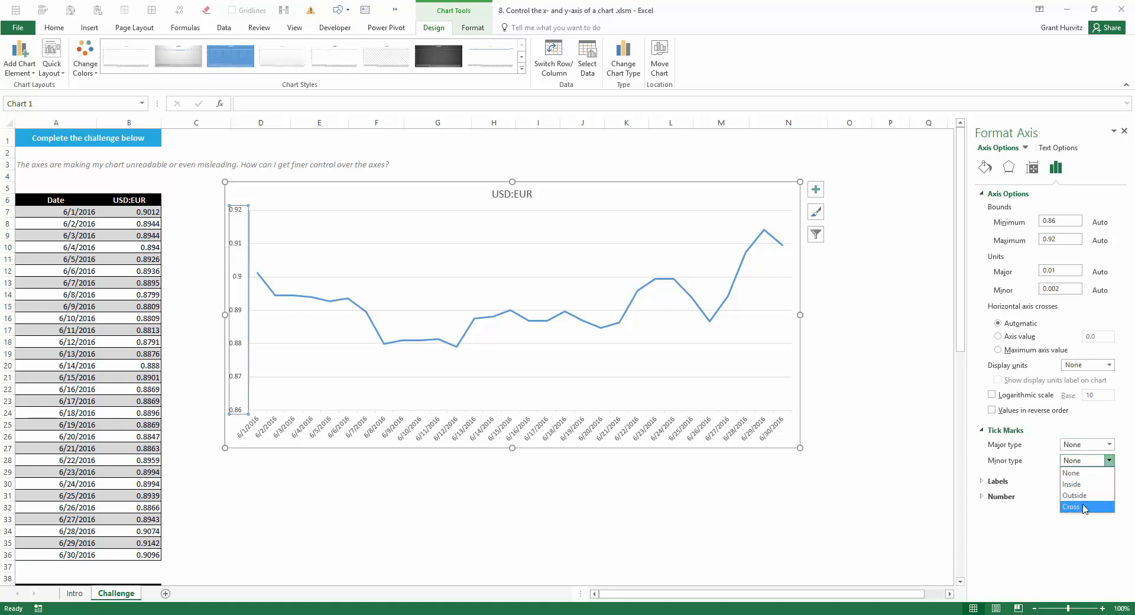
left_click(1083, 507)
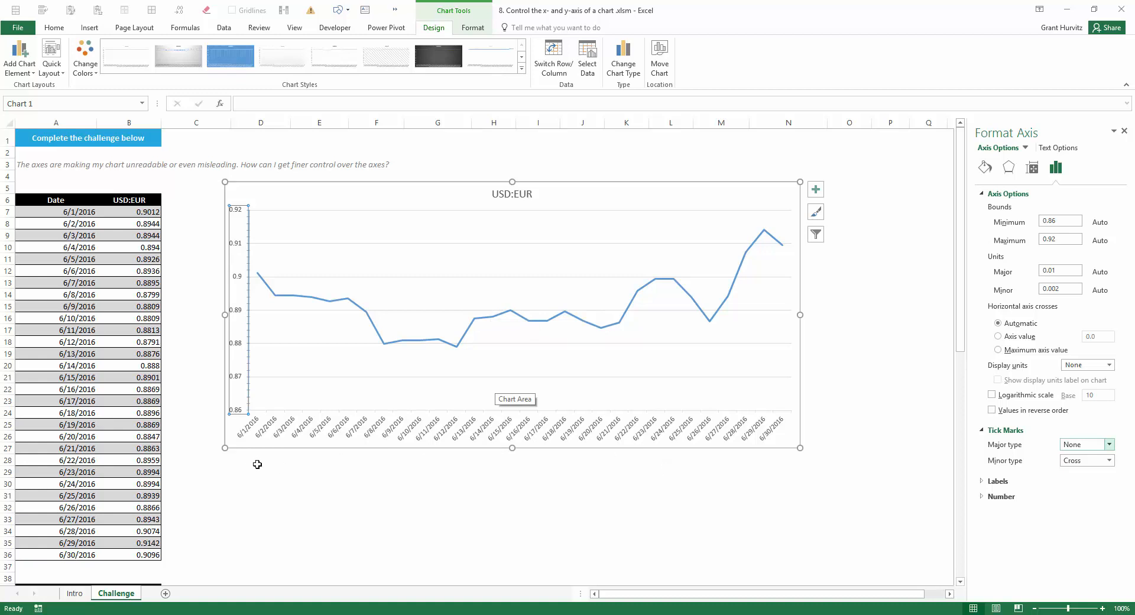
Step: Make the USD:EUR chart's horizontal axis a date axis with a major unit of 5 days
left_click(271, 424)
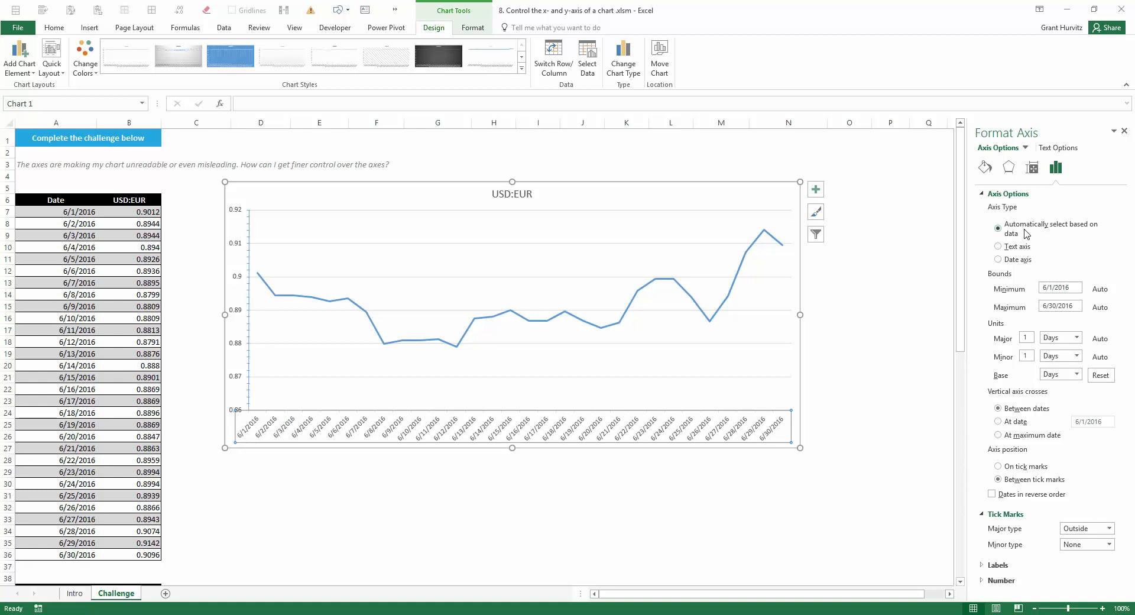
left_click(1015, 261)
left_click(1028, 337)
left_click(1076, 337)
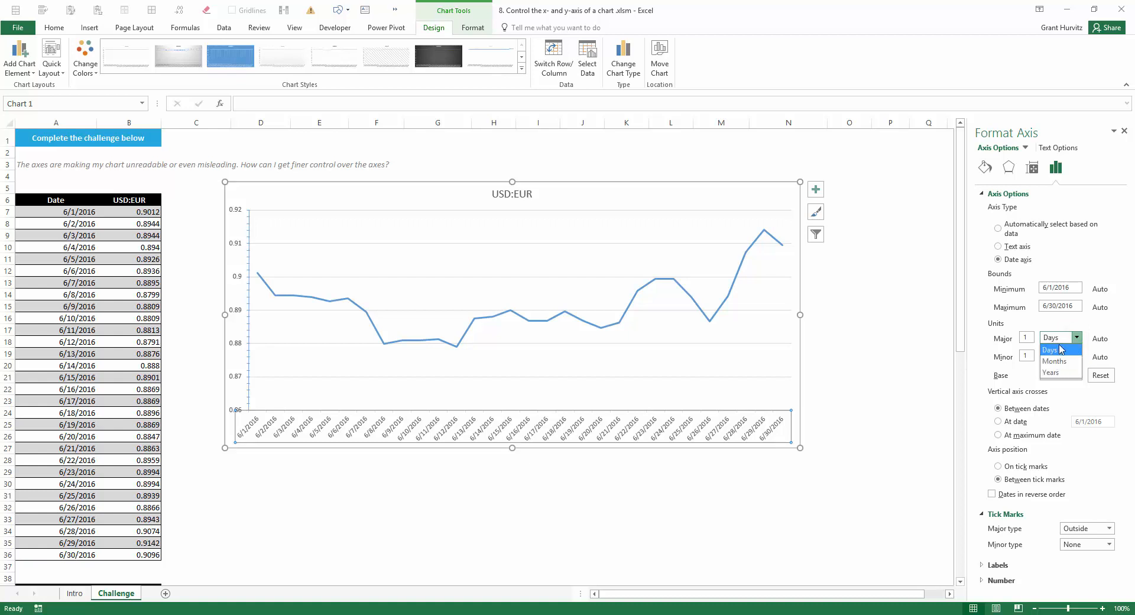
left_click(1027, 337)
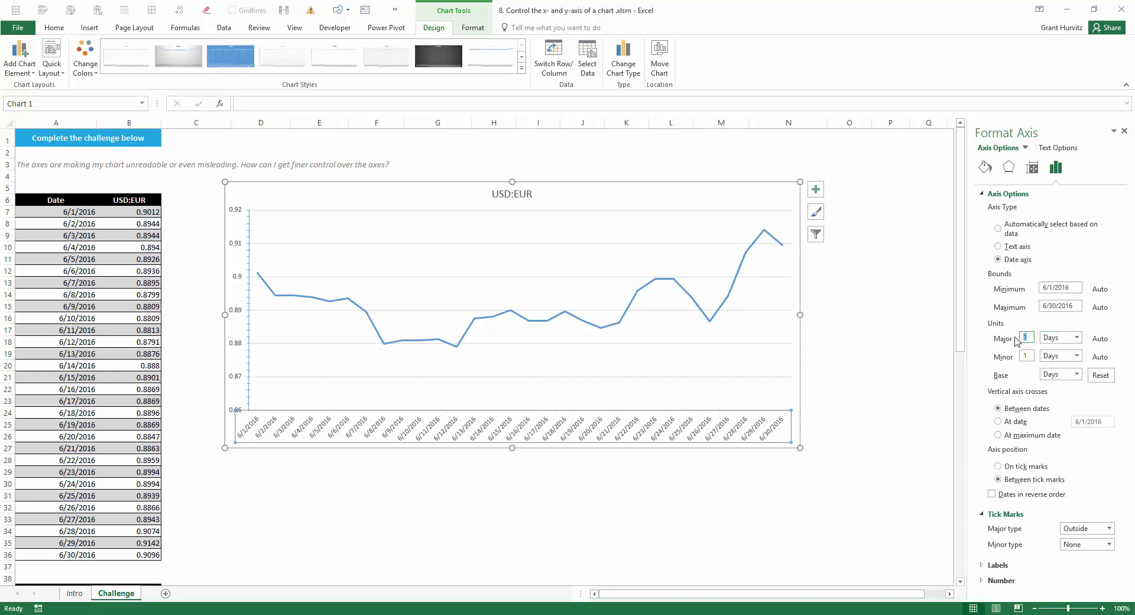
type("5")
key("Return")
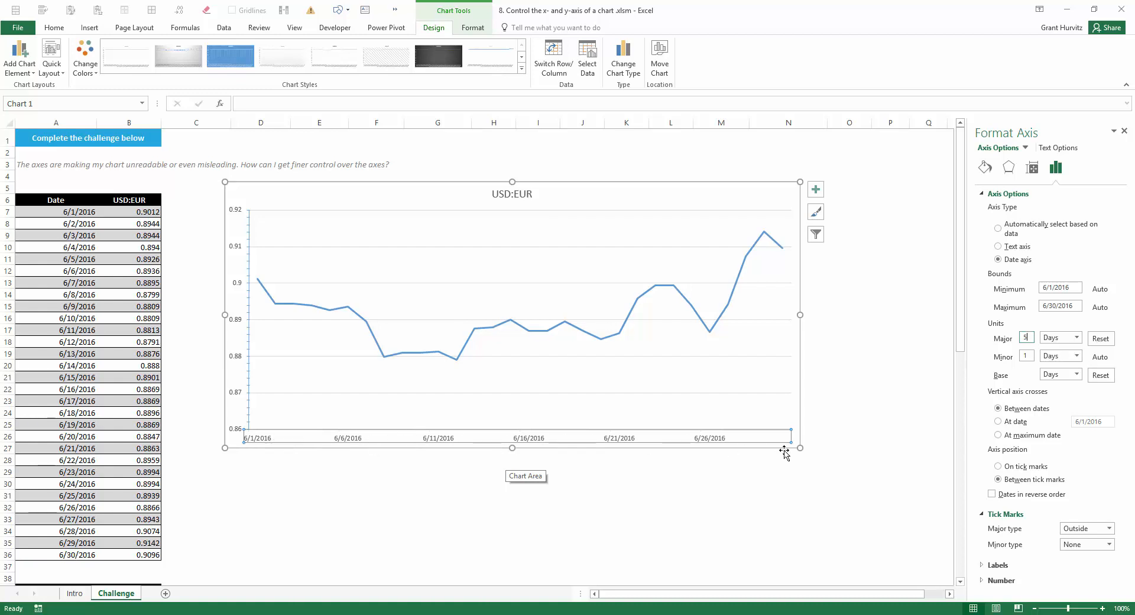
Step: Format the date labels on the USD:EUR horizontal axis with the 14-Mar date type and deselect the chart
left_click(981, 580)
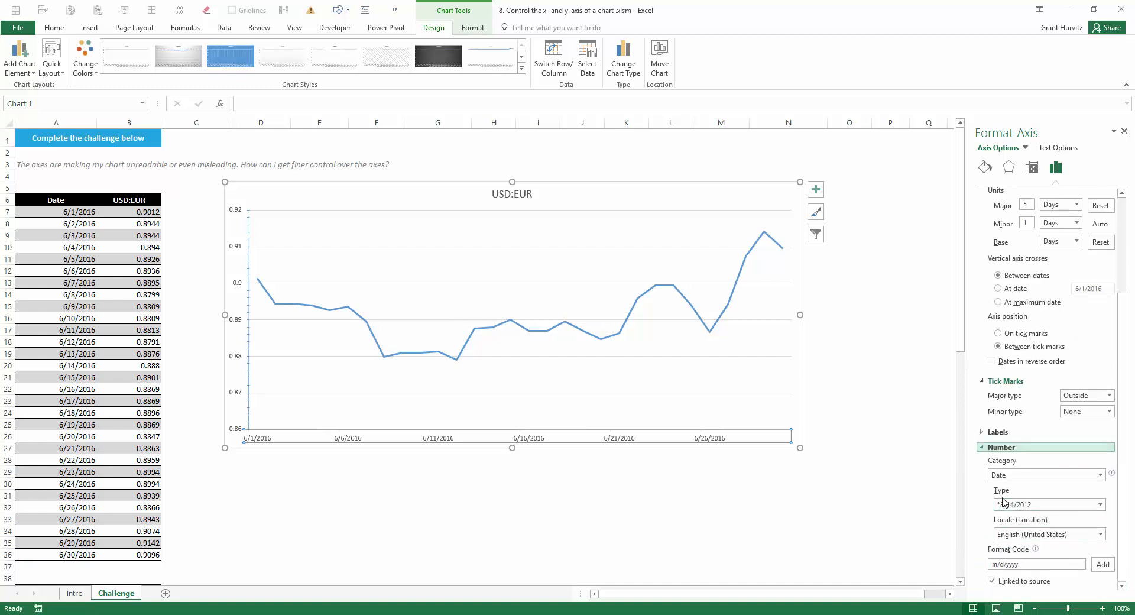
left_click(1070, 506)
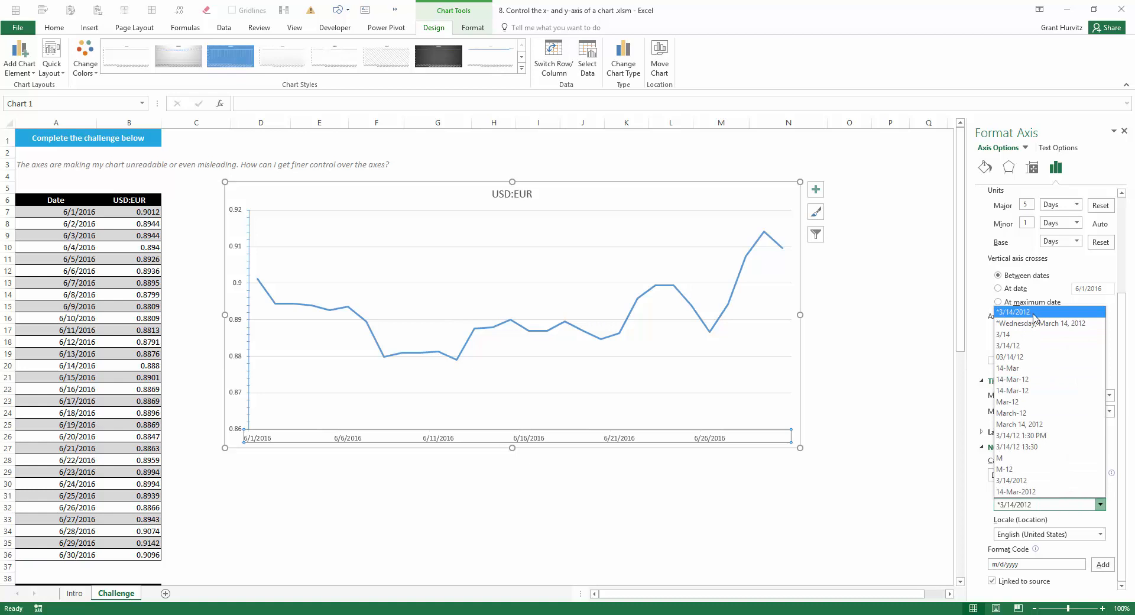
left_click(1011, 369)
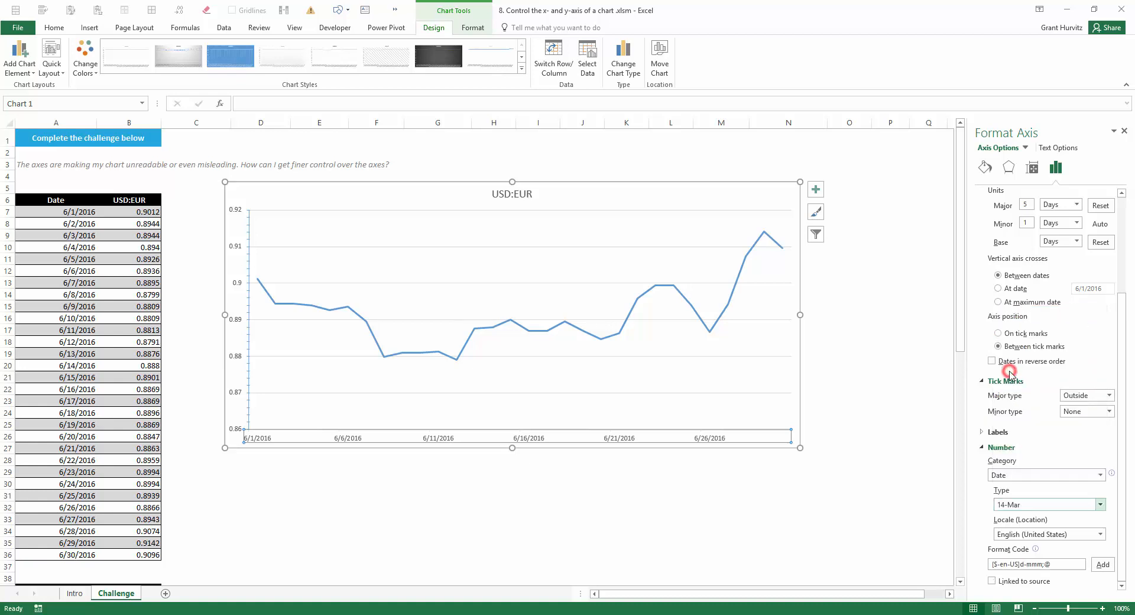
left_click(856, 396)
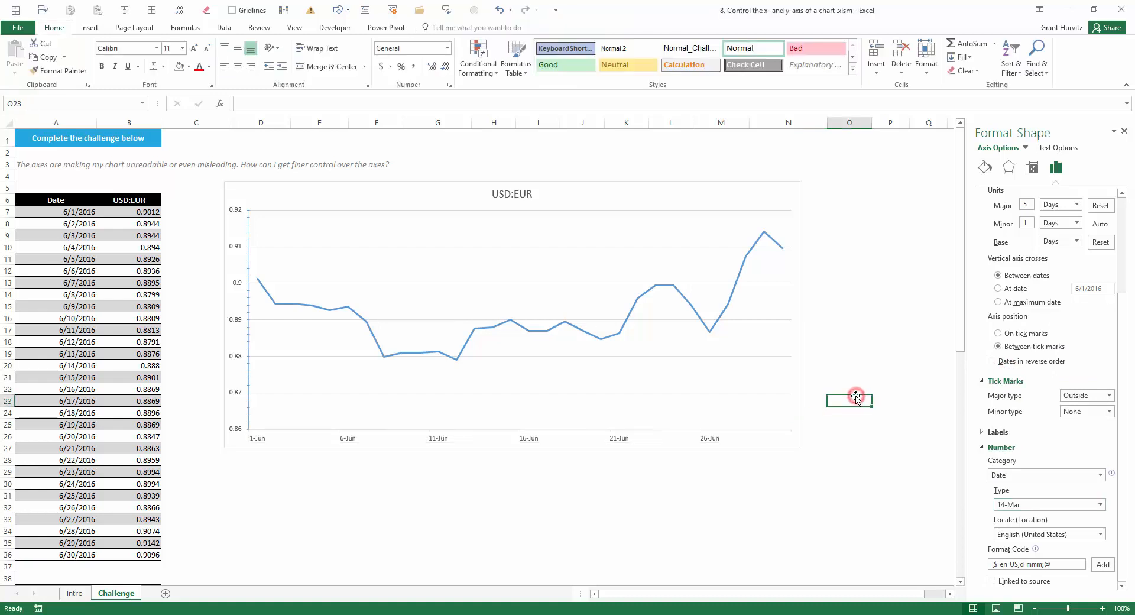
Step: Set the display units of the Revenue chart's vertical axis to Thousands and deselect the chart
scroll(592, 373, "down", 2)
scroll(592, 373, "down", 7)
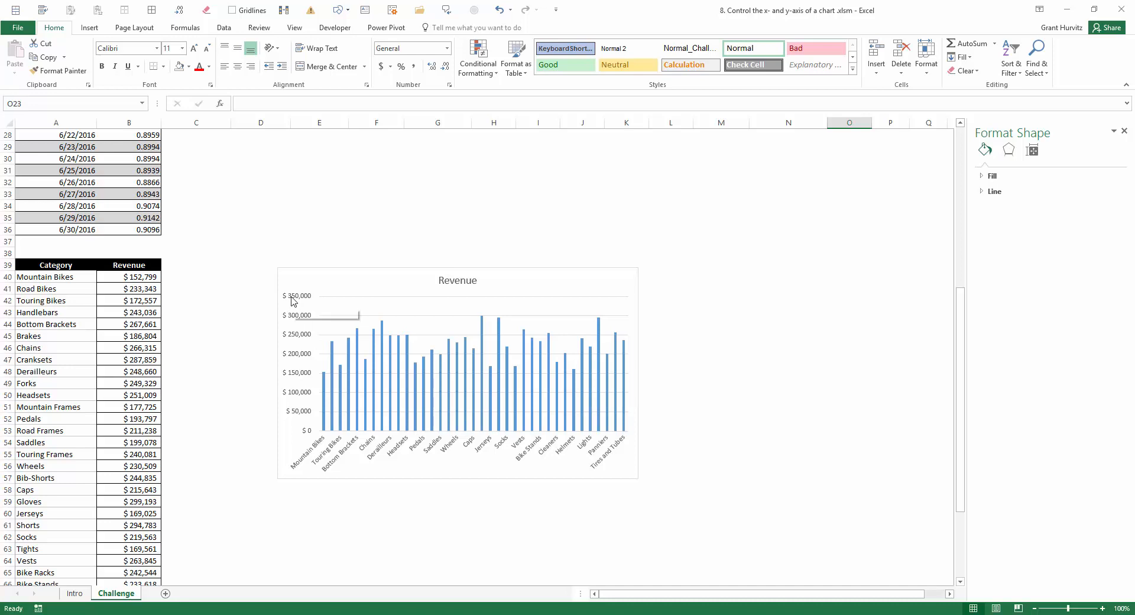
left_click(299, 338)
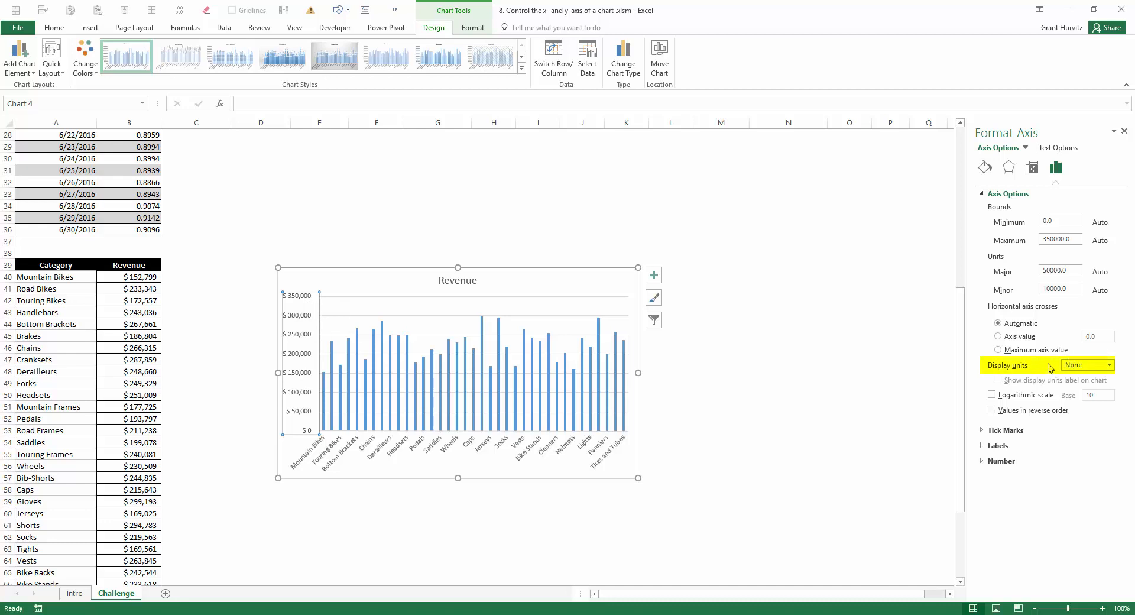
left_click(1109, 364)
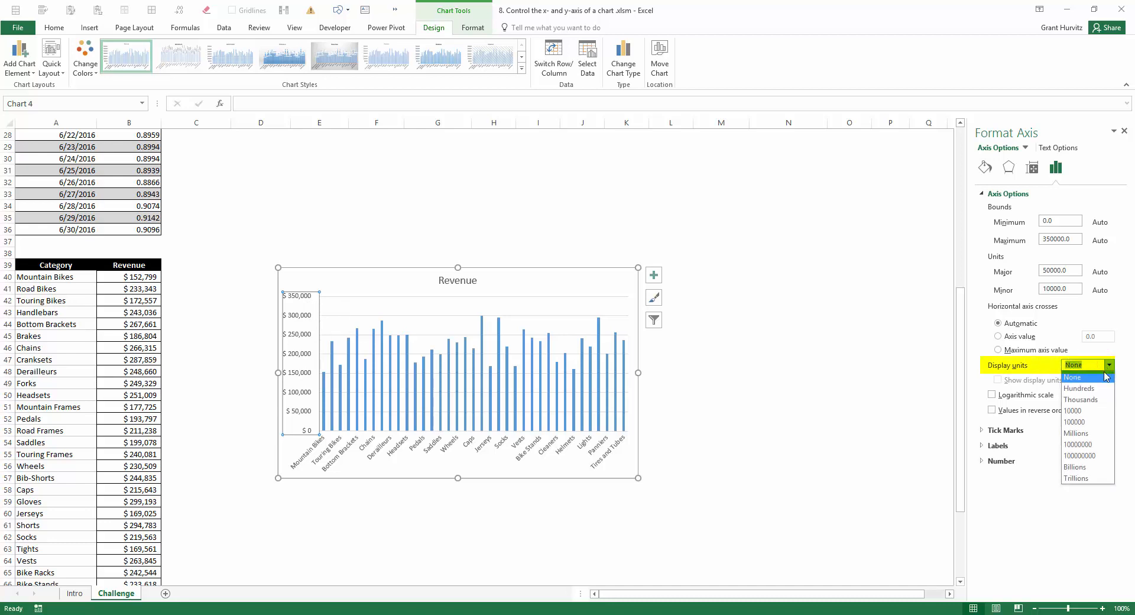
left_click(1091, 400)
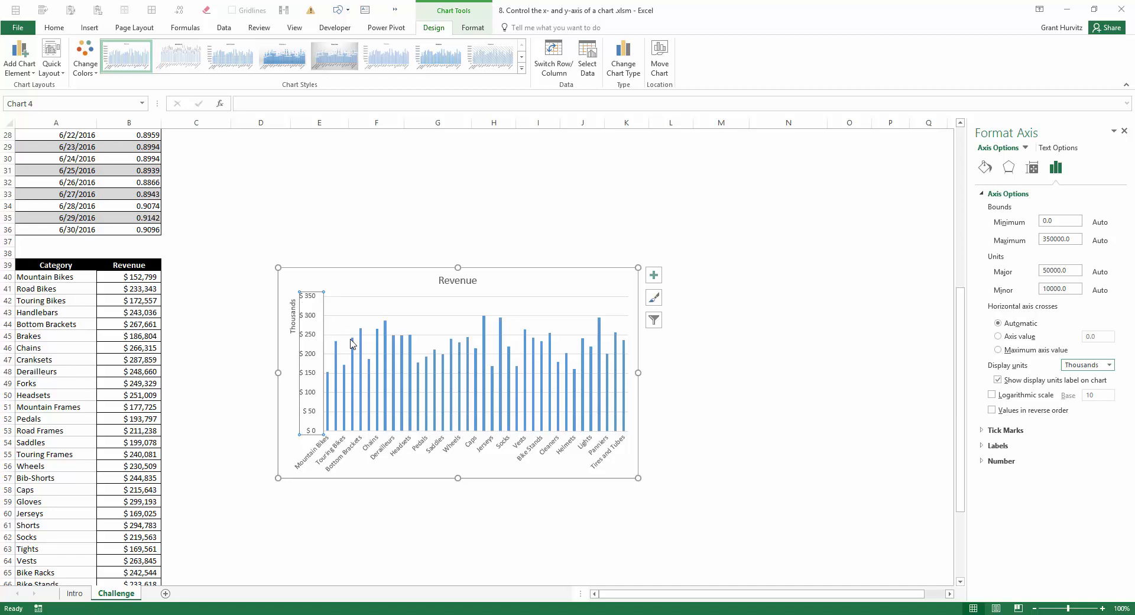
left_click(721, 371)
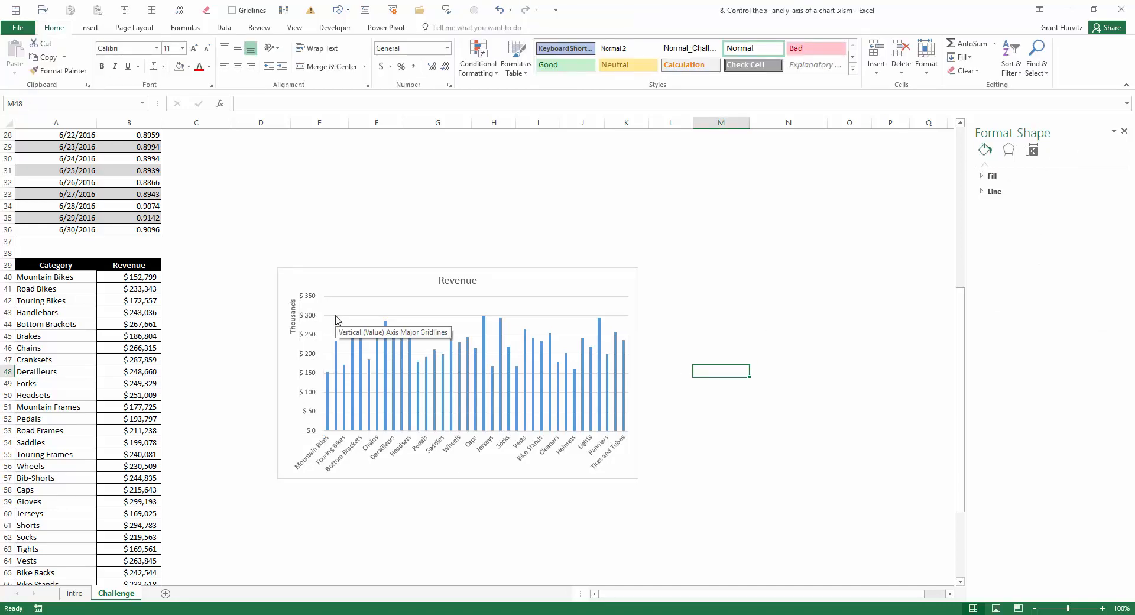
left_click(634, 481)
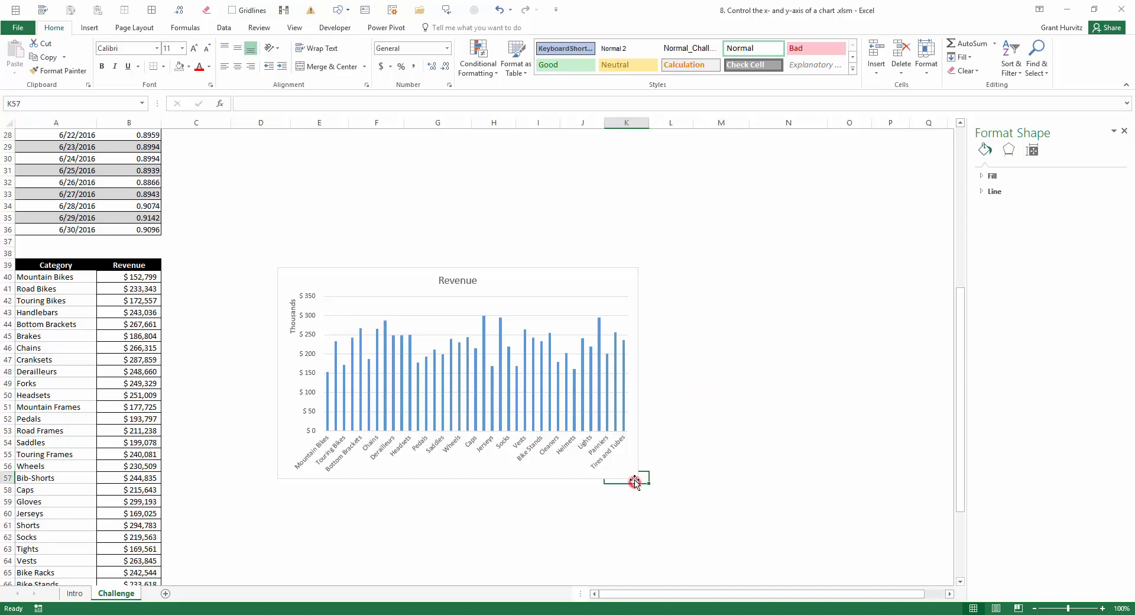
Step: Try showing the categories on the Revenue chart's horizontal axis in reverse order and restore the original order
left_click(320, 450)
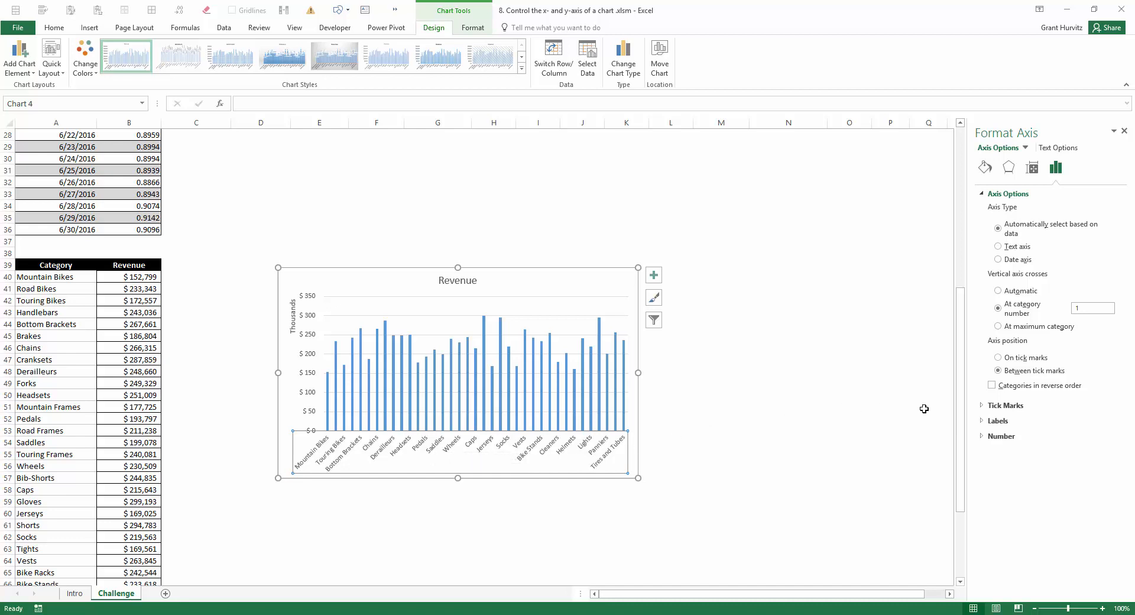
left_click(992, 385)
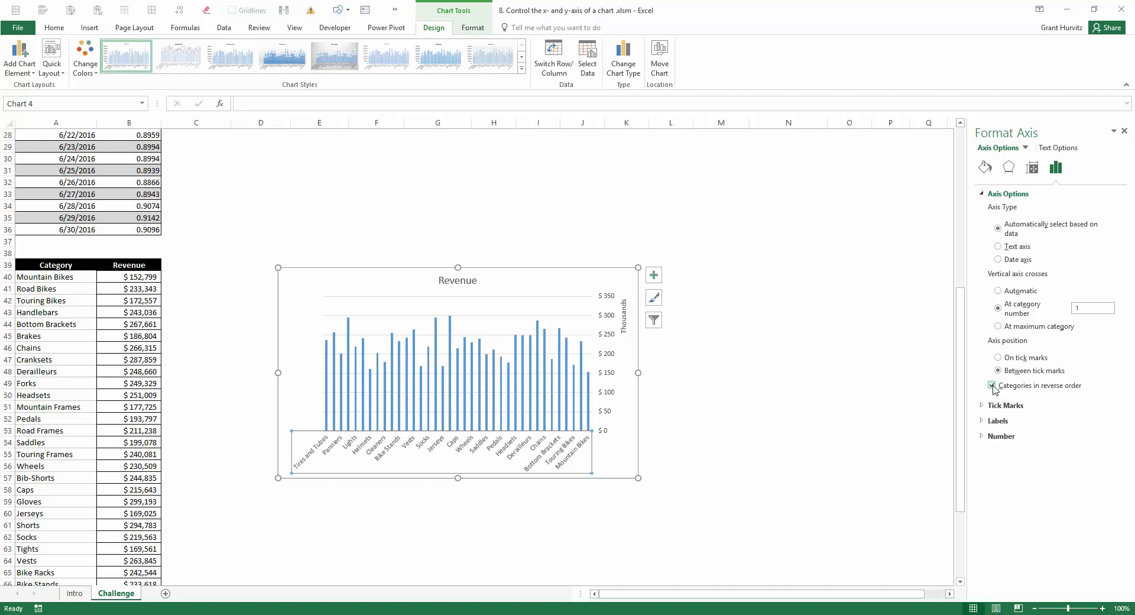
left_click(993, 385)
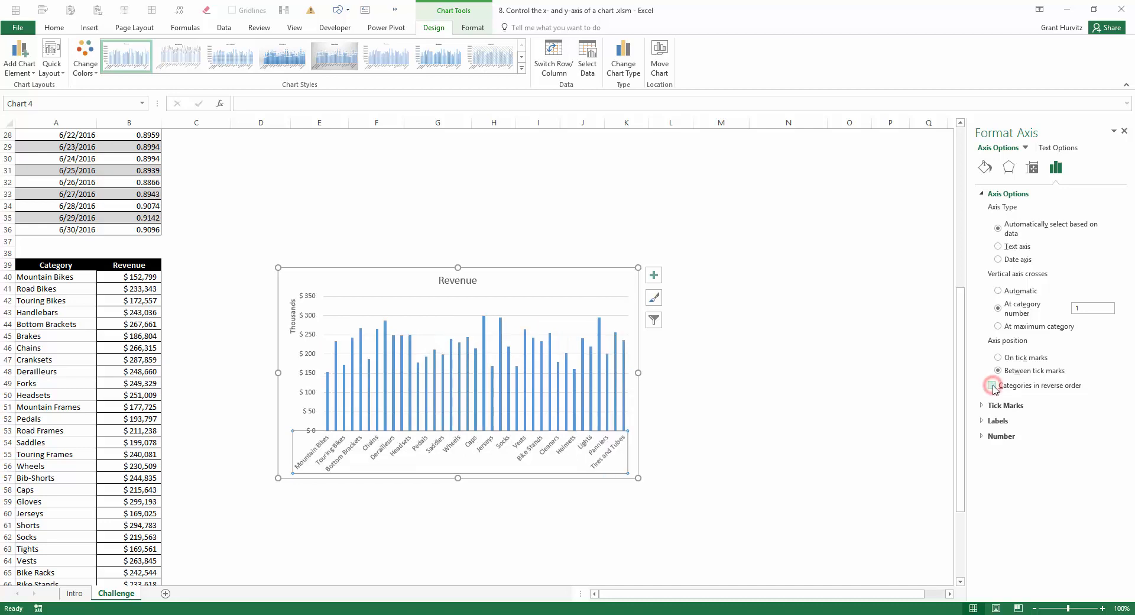
Step: Set the Revenue horizontal axis label position to Low after trying High, and set the label distance from the axis to 100
left_click(980, 421)
left_click(1109, 504)
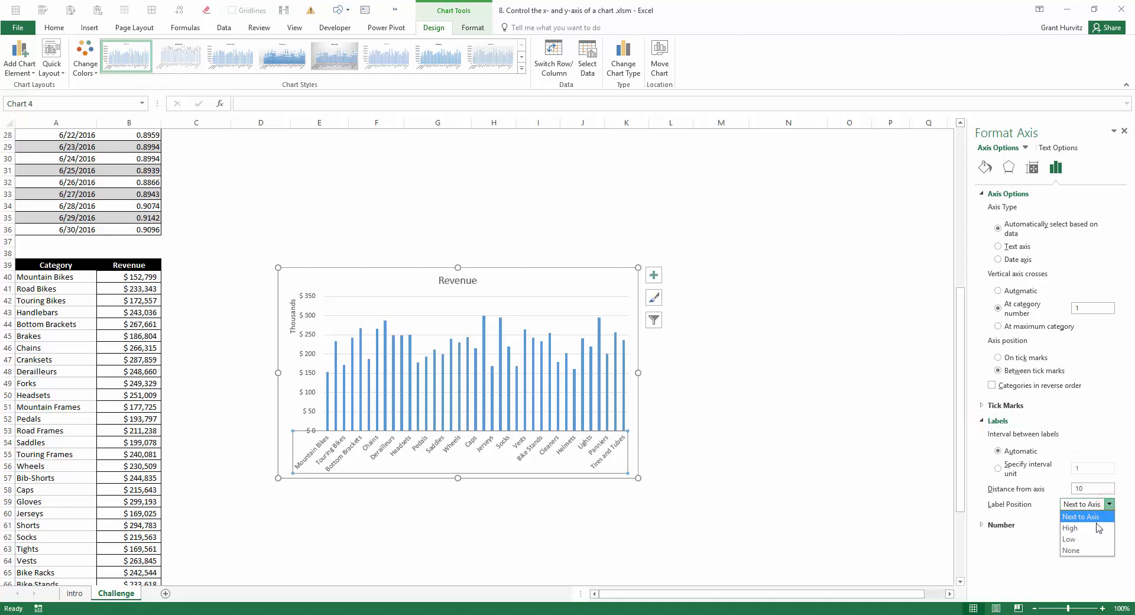
left_click(1096, 526)
left_click(1109, 504)
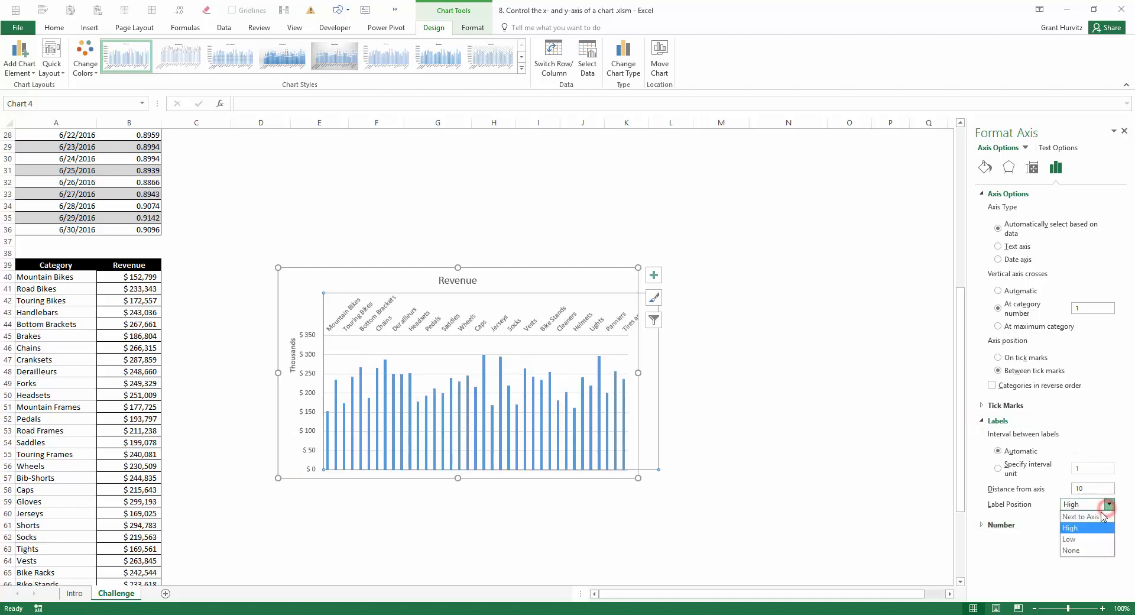
left_click(1085, 539)
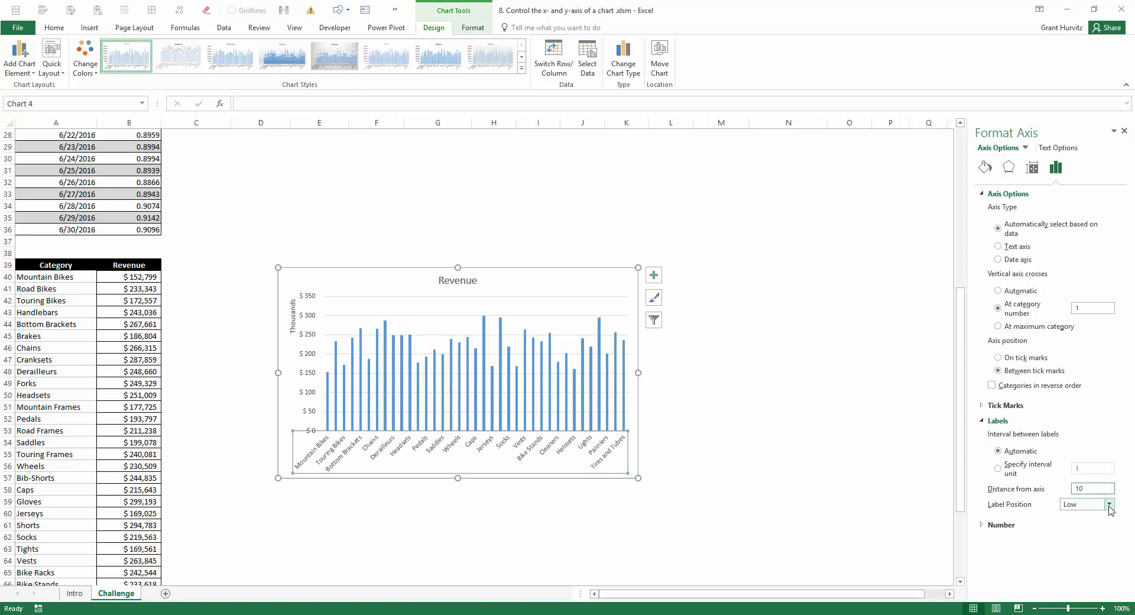
type("0")
key("Return")
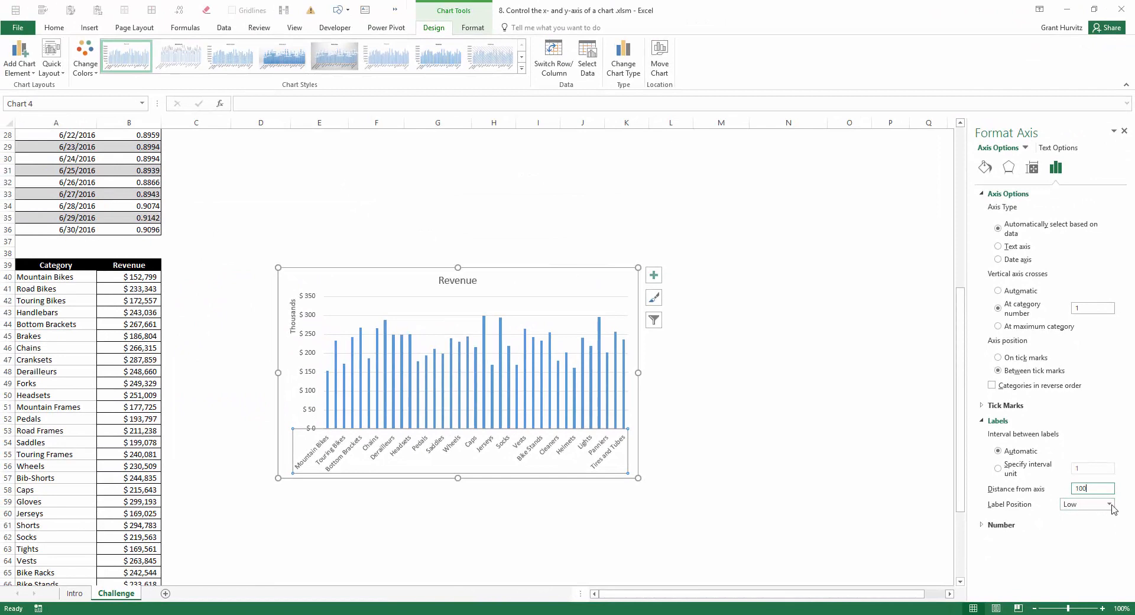
Step: Look through the text fill, text effects and text box settings for the Revenue chart's horizontal axis labels
left_click(1052, 152)
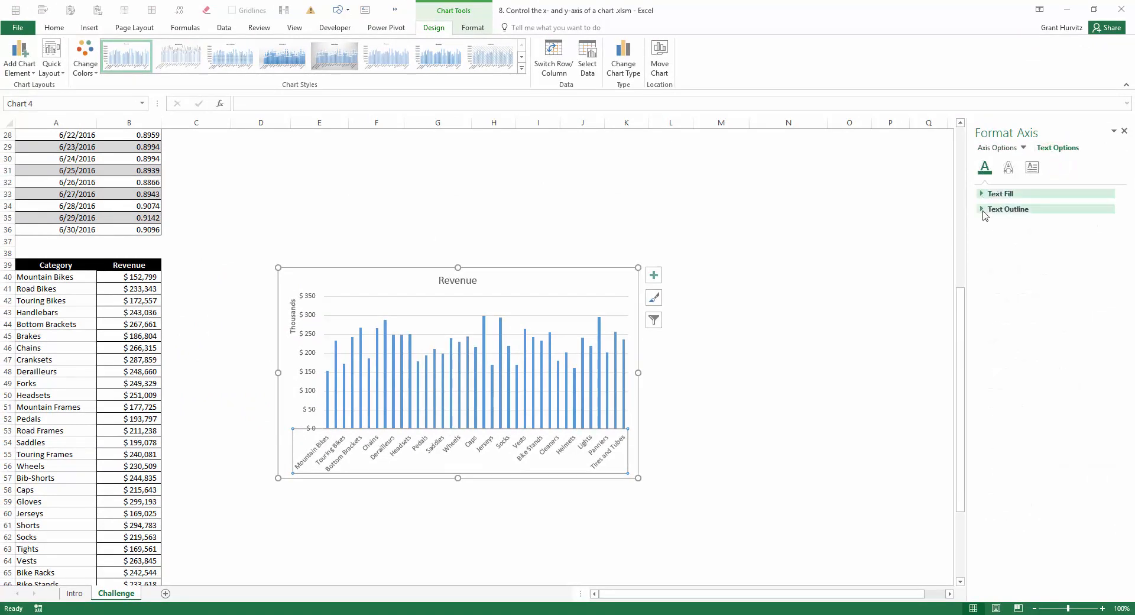
left_click(1009, 168)
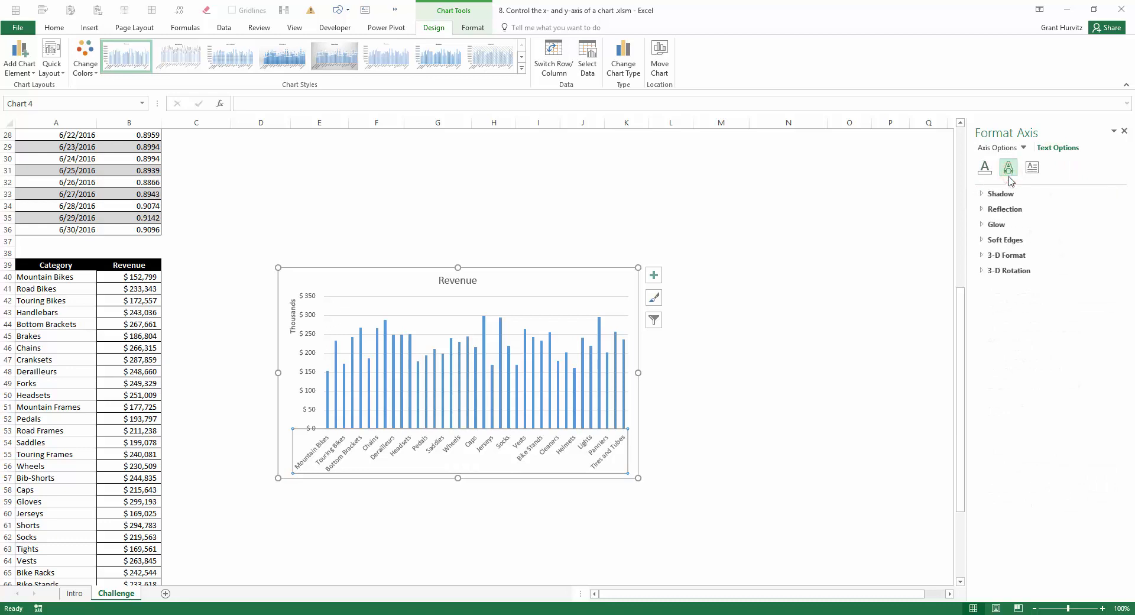
left_click(1031, 172)
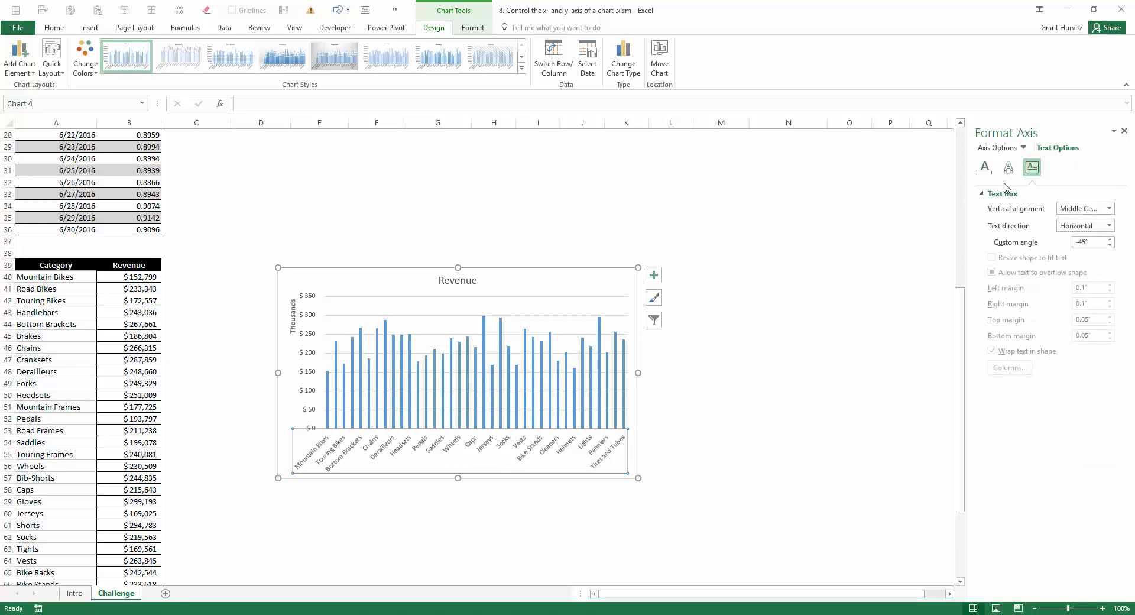
Step: Try angling the Revenue horizontal axis labels clockwise, restore the counterclockwise angle and select the chart area
left_click(54, 30)
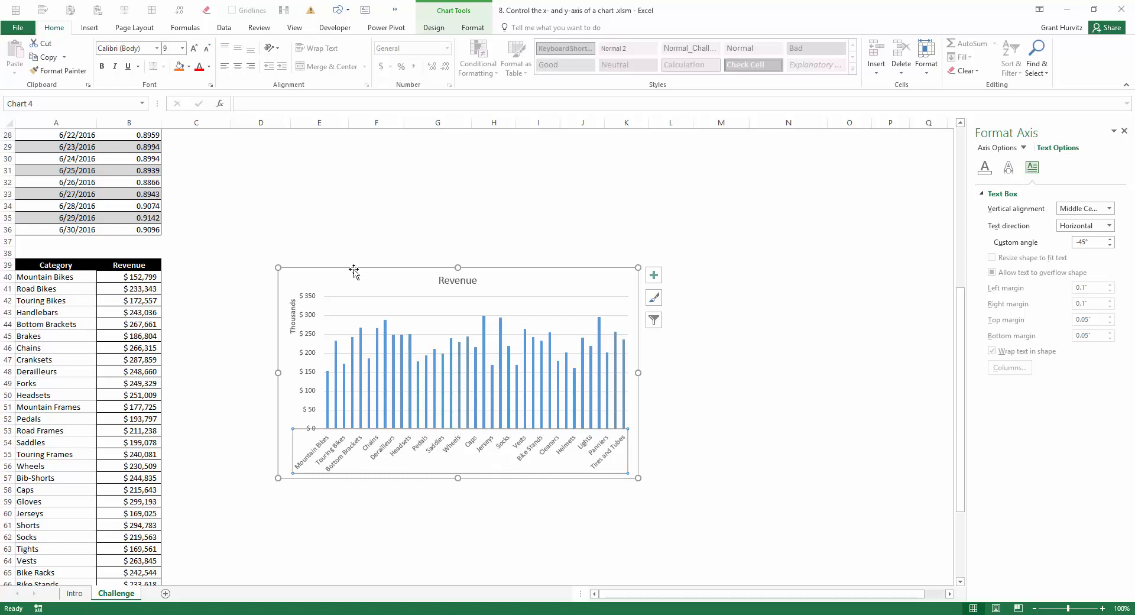
left_click(274, 54)
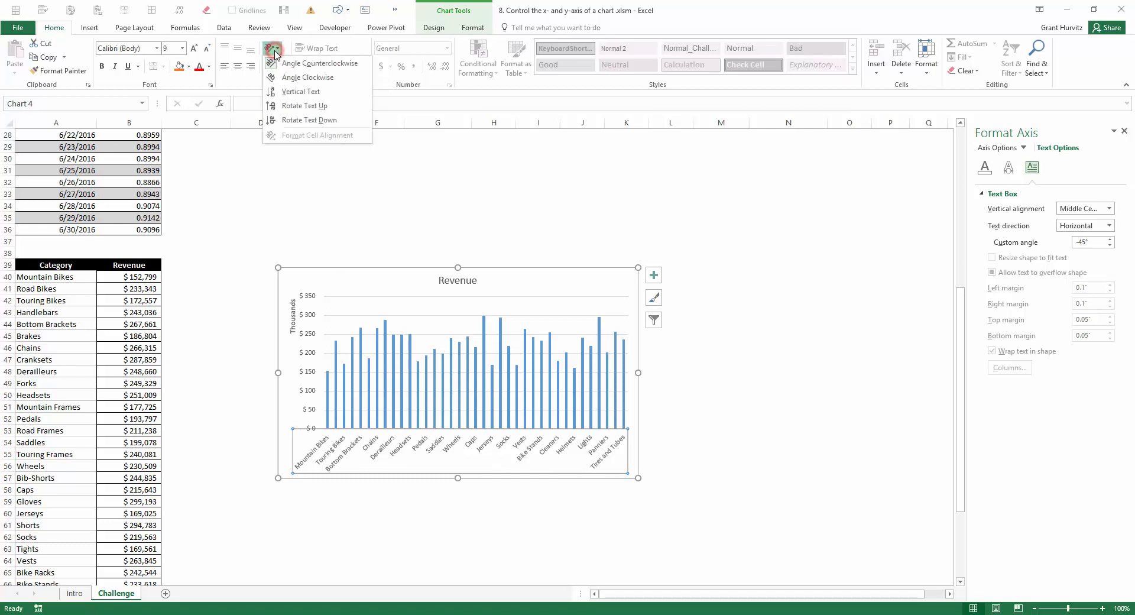
left_click(301, 77)
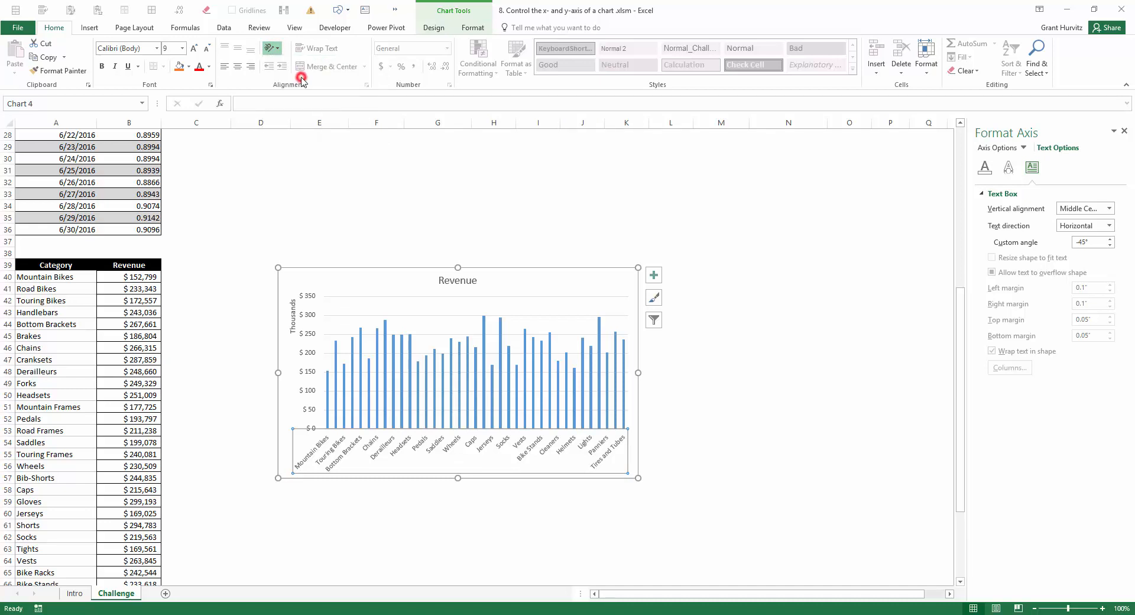
left_click(270, 47)
left_click(284, 61)
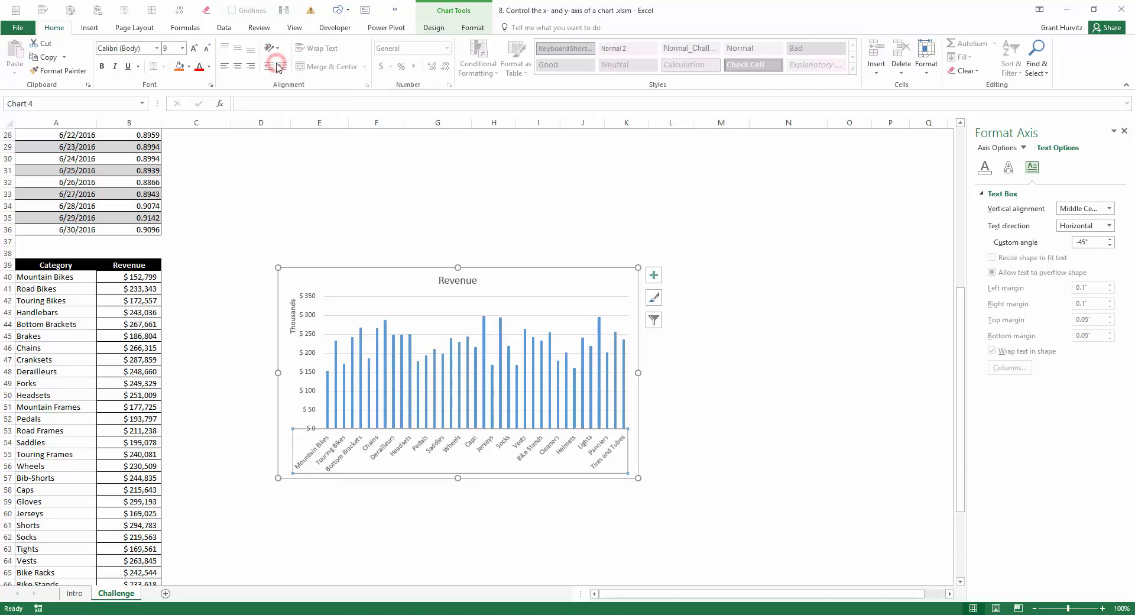
left_click(289, 286)
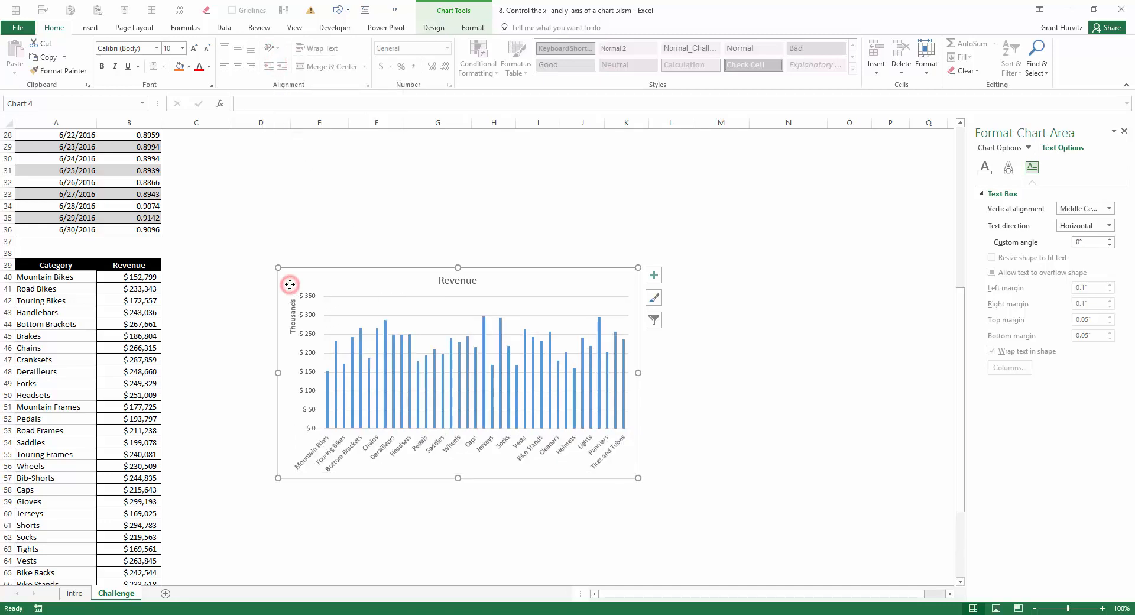
Step: Select the USD:EUR chart's horizontal axis and compare the axis formatting of the USD:EUR and Revenue charts
scroll(290, 286, "up", 9)
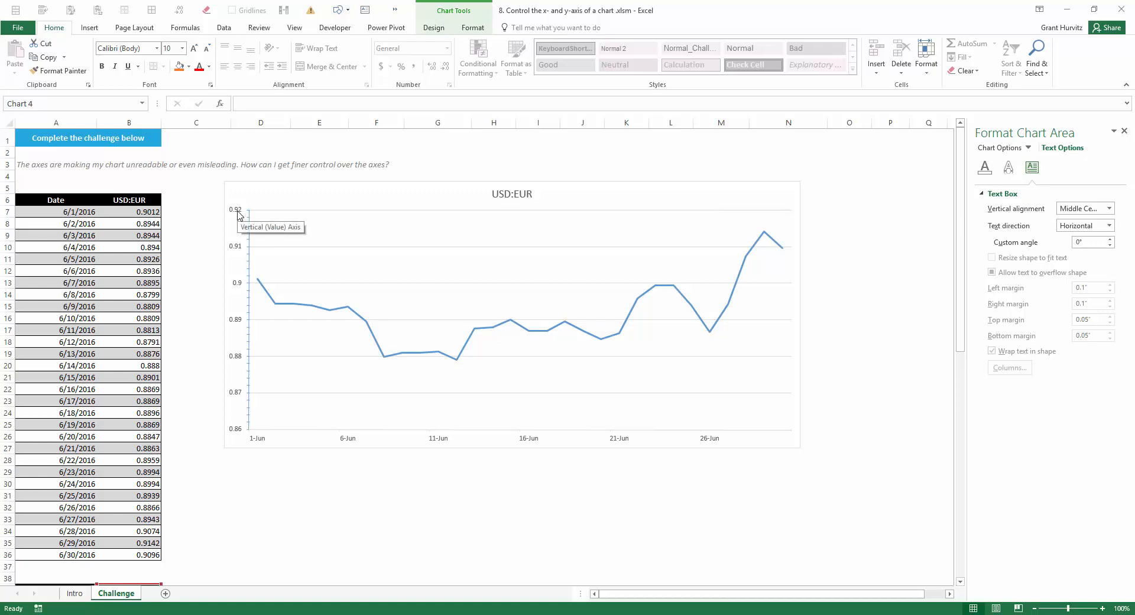
left_click(353, 439)
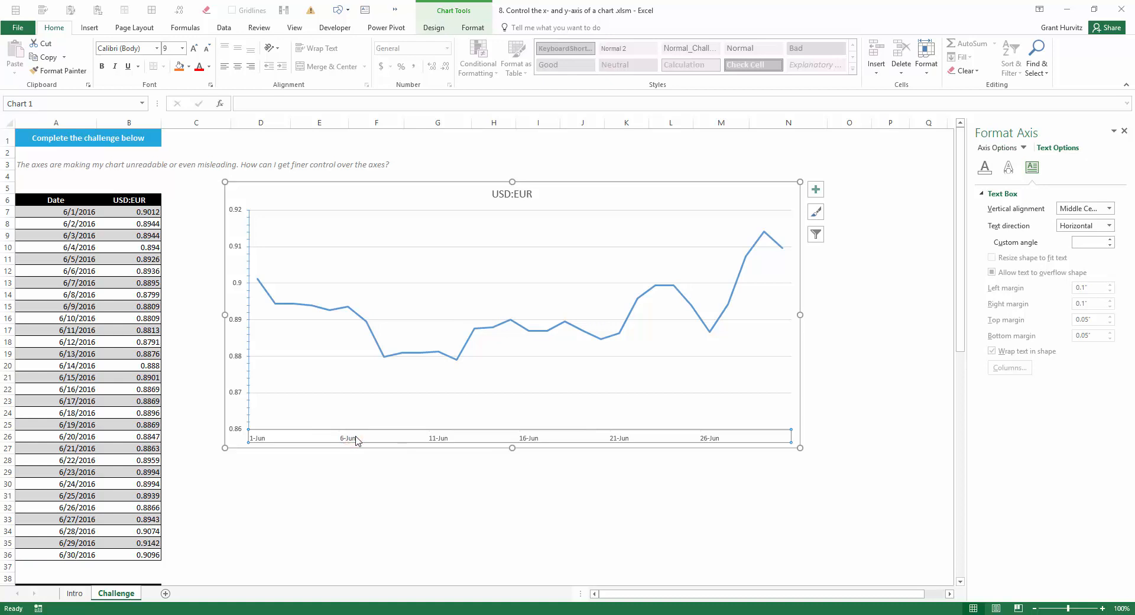
scroll(356, 441, "down", 9)
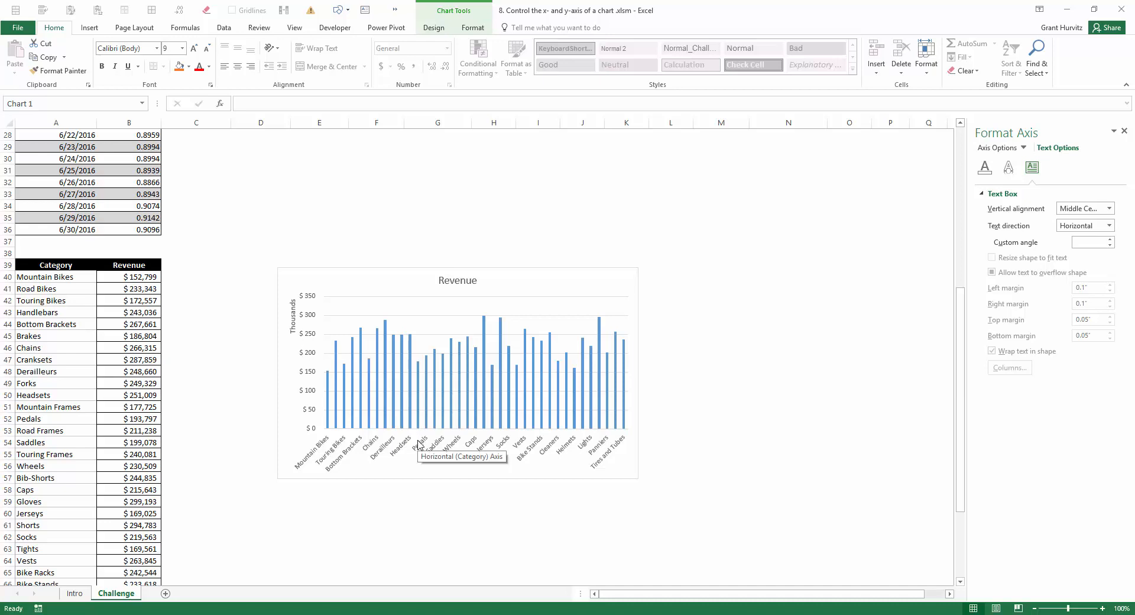
scroll(418, 445, "up", 9)
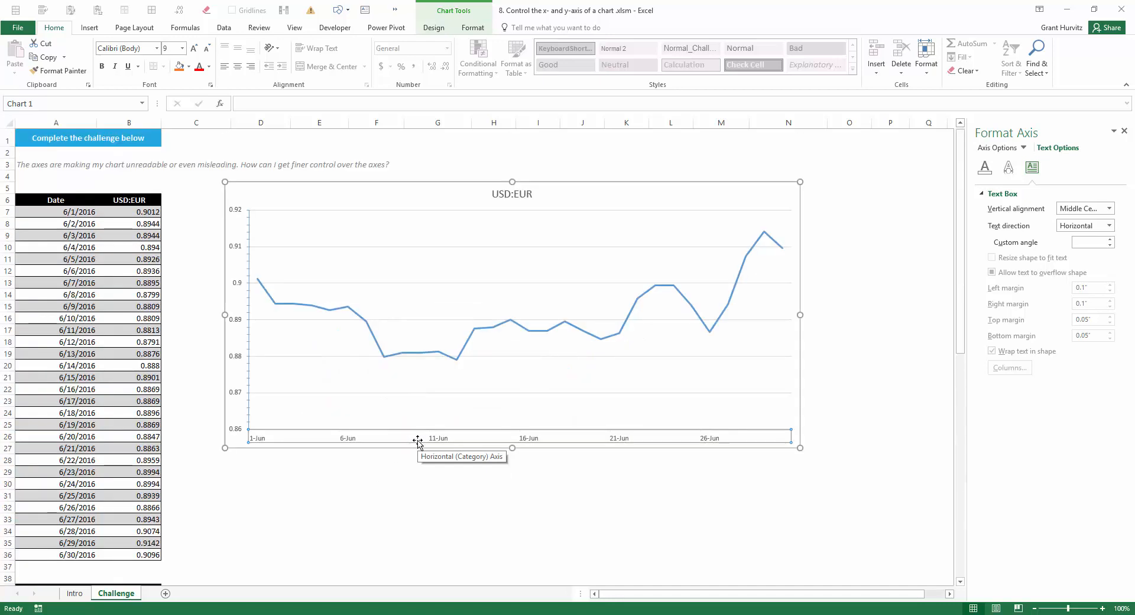